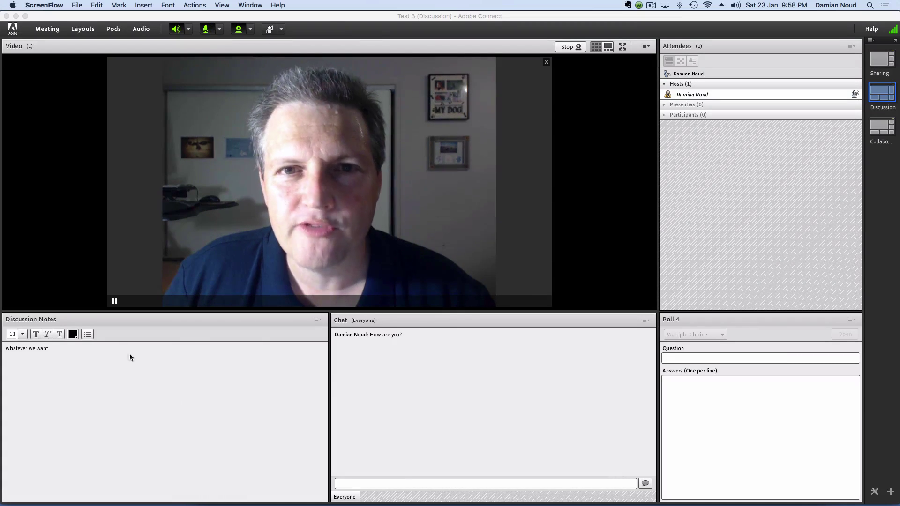
Extend the discussion note's text with "whenever we want" after "whatever we want"
left_click(52, 385)
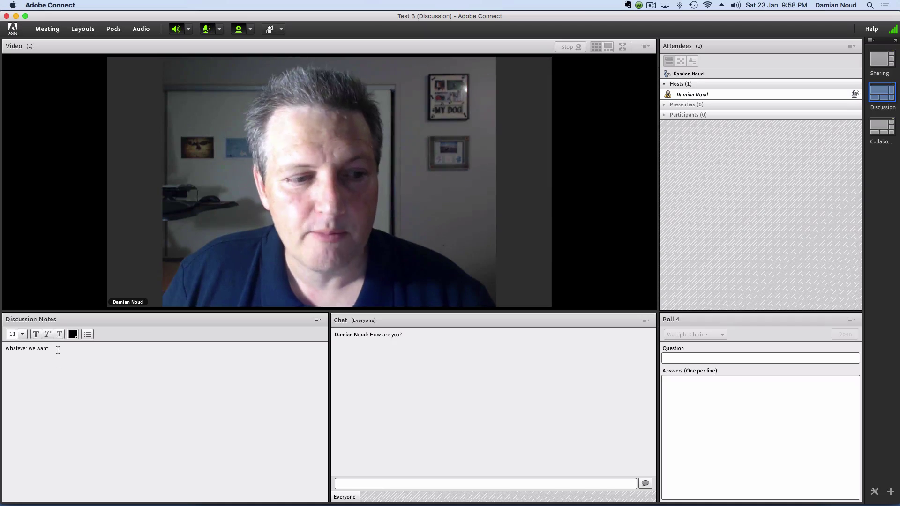
type("w")
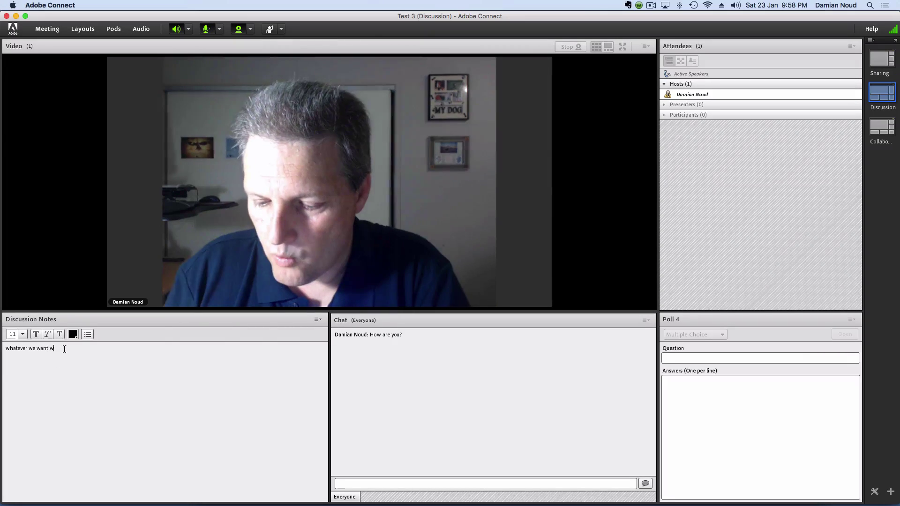
type("henevr")
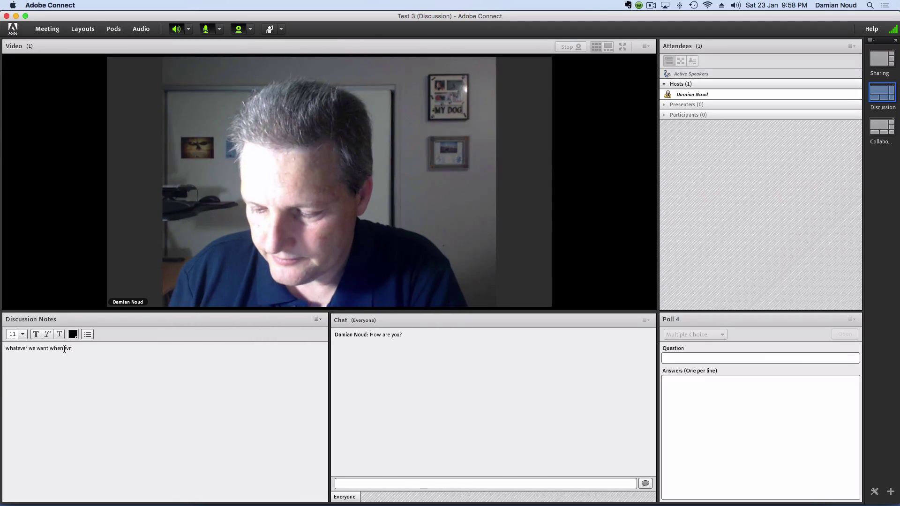
type(" we want")
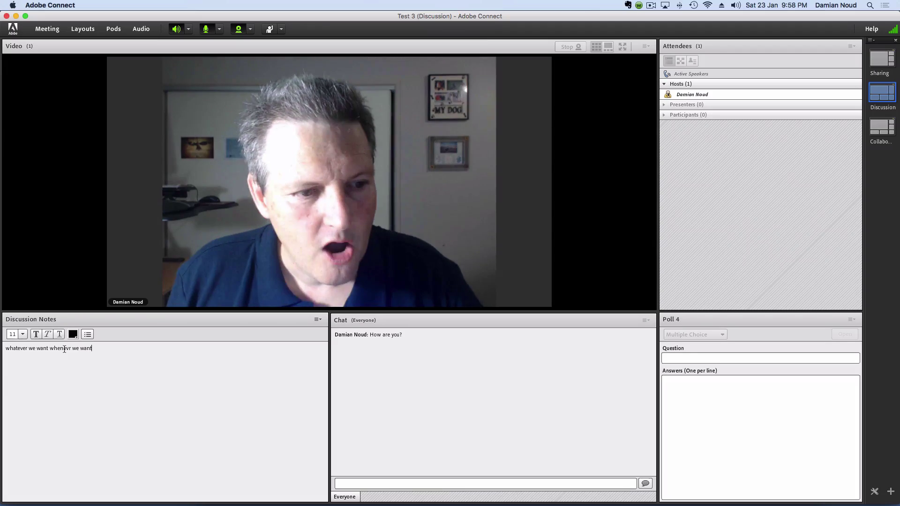
left_click(68, 348)
type("eve")
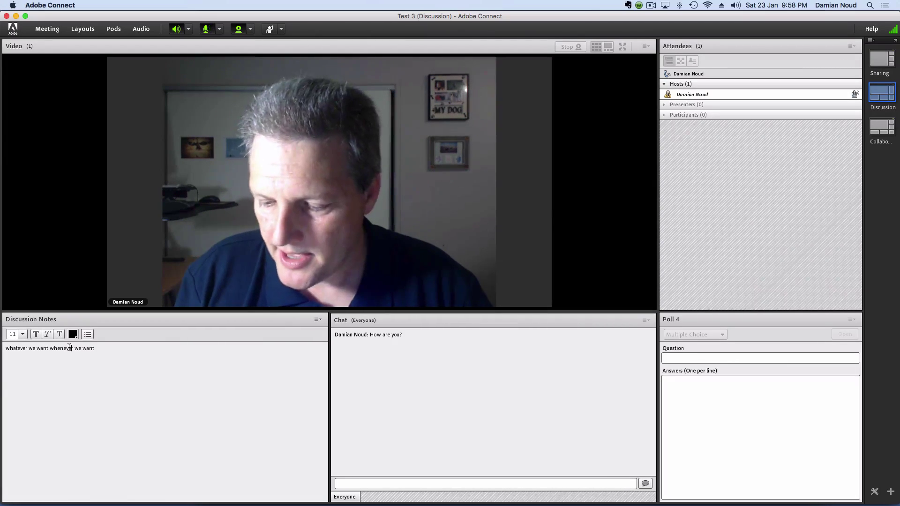
key("Return")
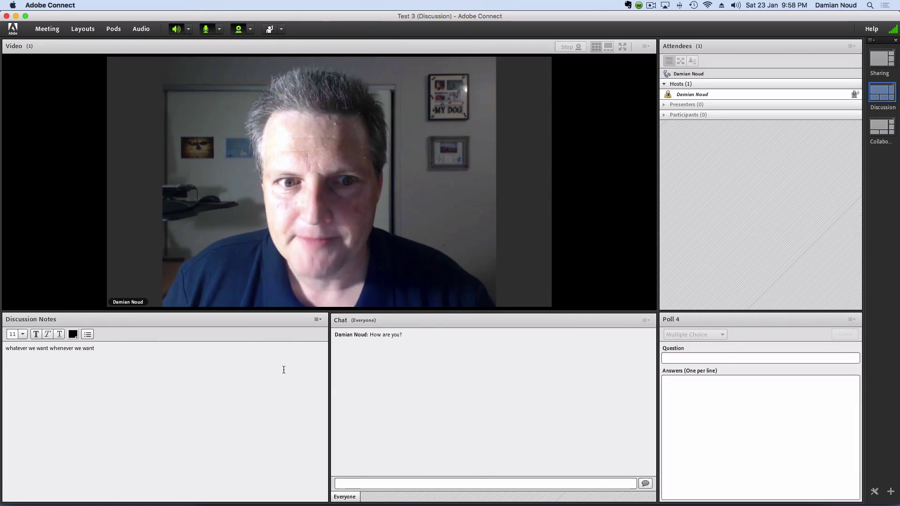
Send the chat message "That is great" to everyone
left_click(408, 488)
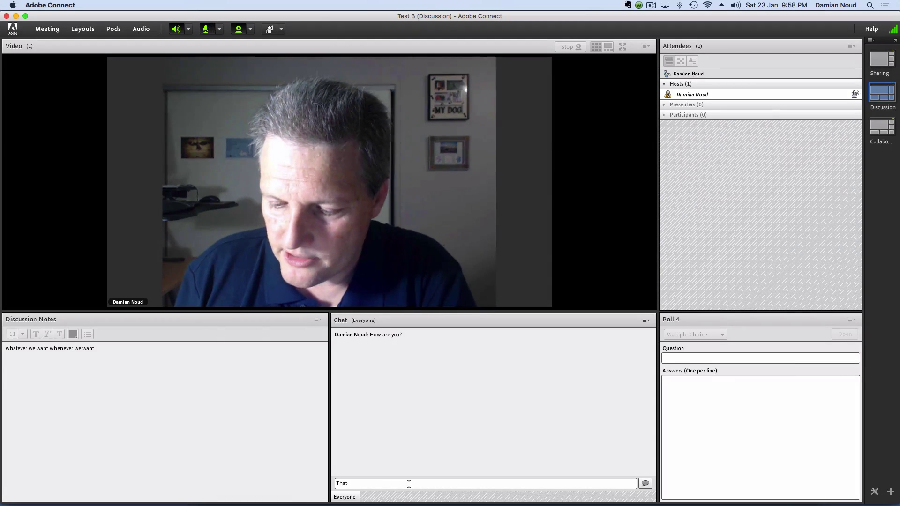
type("That is great")
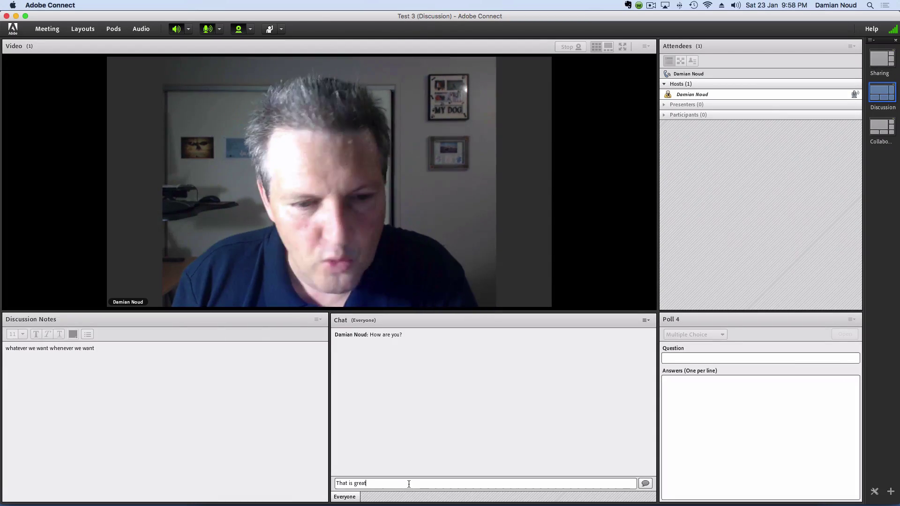
key("Return")
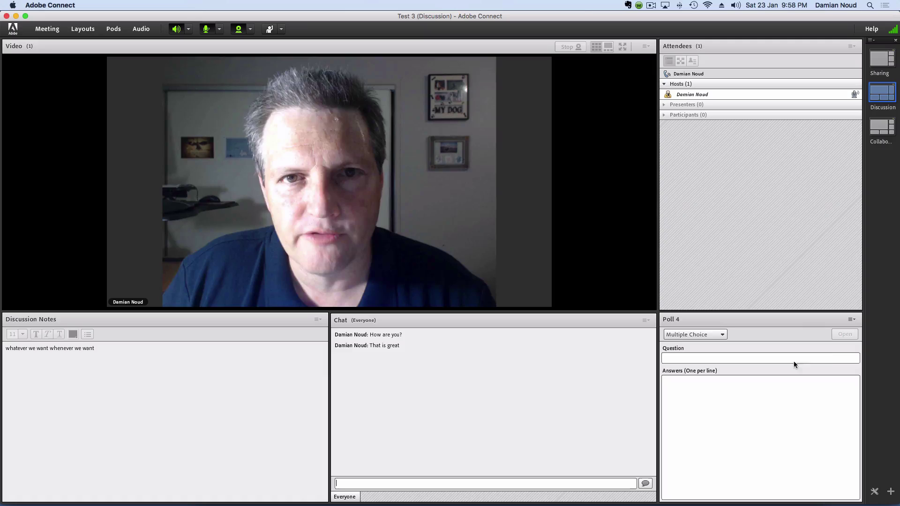
Load the existing poll "How are you enjoying the webinar so far?" and vote Awesome
left_click(851, 320)
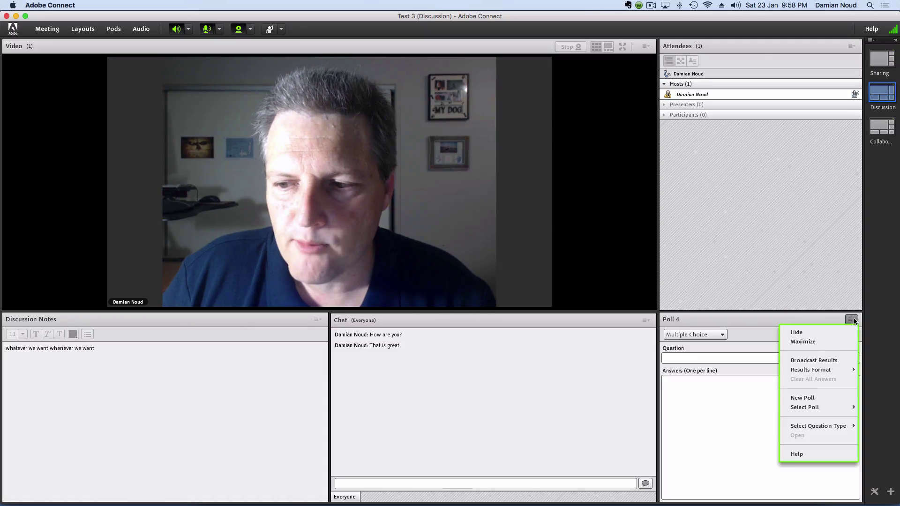
mouse_move(815, 408)
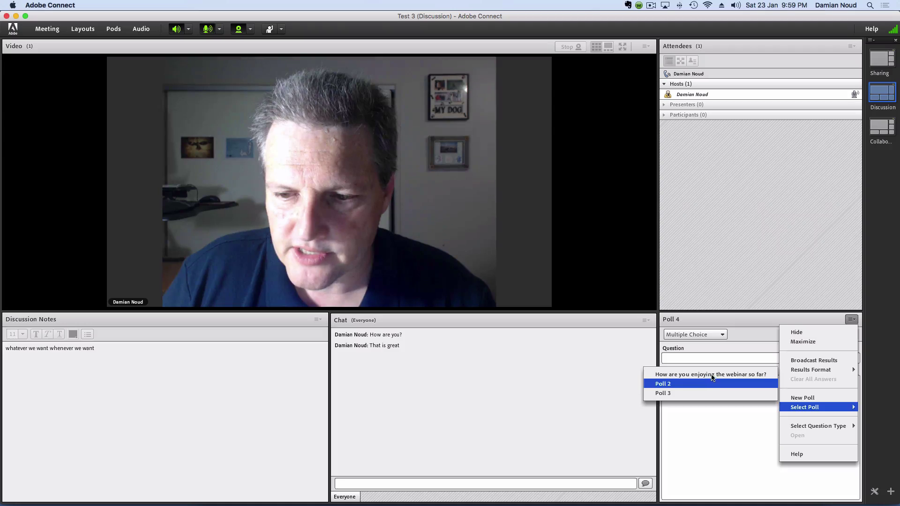
left_click(710, 375)
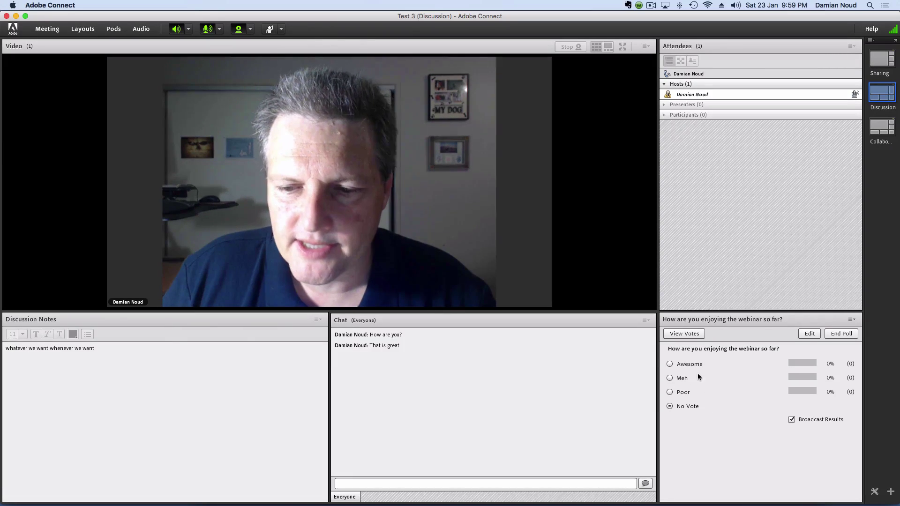
left_click(670, 364)
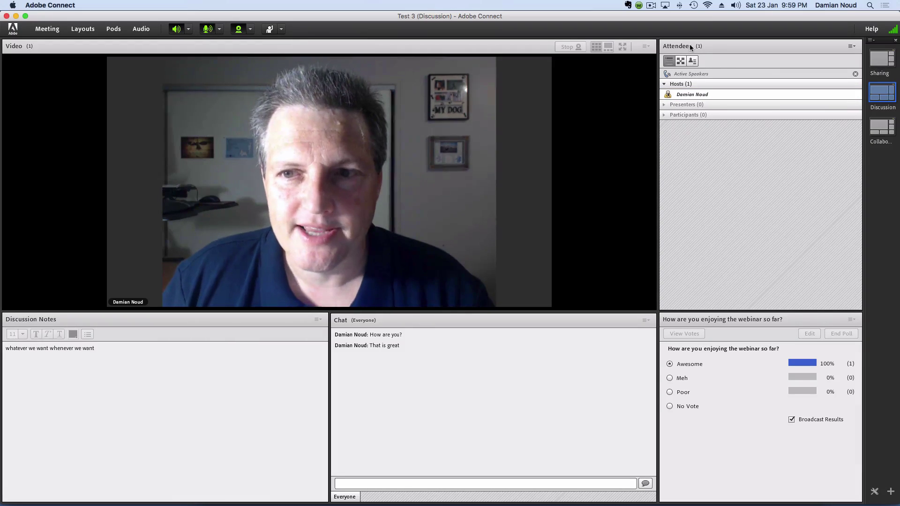
Switch to the Collaboration layout and draw a freehand wavy line above the "U" on the whiteboard
mouse_move(713, 94)
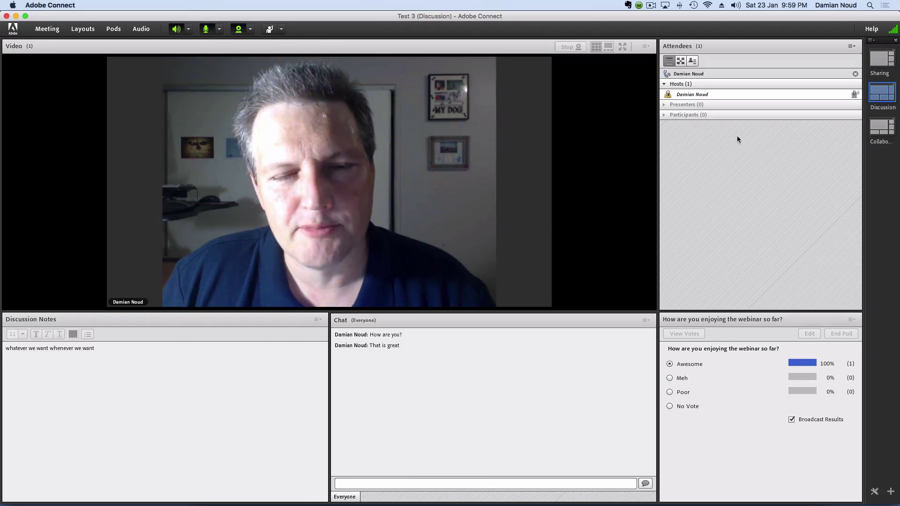
left_click(879, 126)
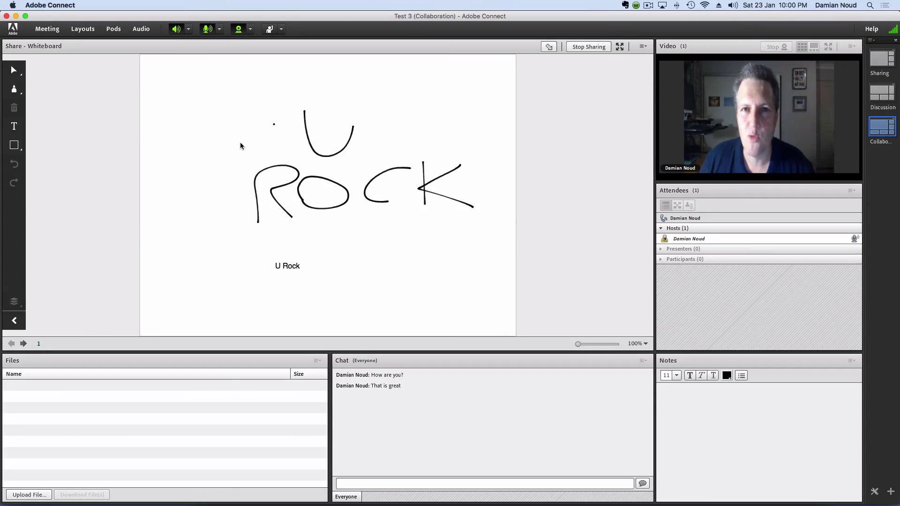
left_click(14, 89)
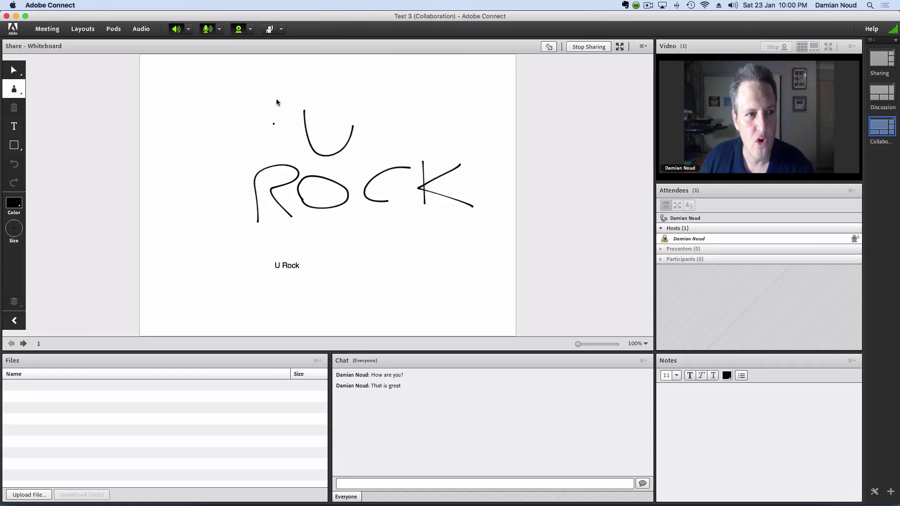
mouse_move(267, 98)
left_mouse_down()
mouse_move(337, 87)
mouse_move(434, 109)
left_mouse_up()
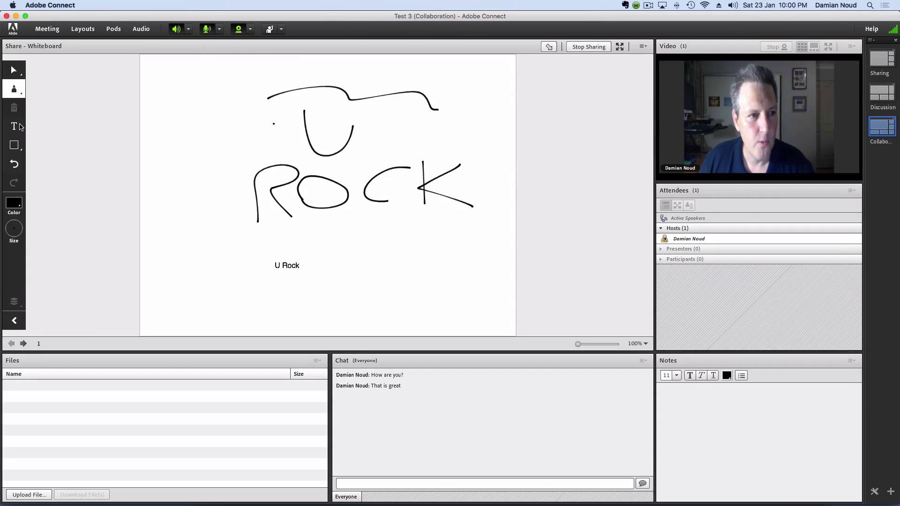
Add the text "Yes" to the whiteboard, to the right of the "U Rock" text
left_click(14, 126)
left_click(375, 262)
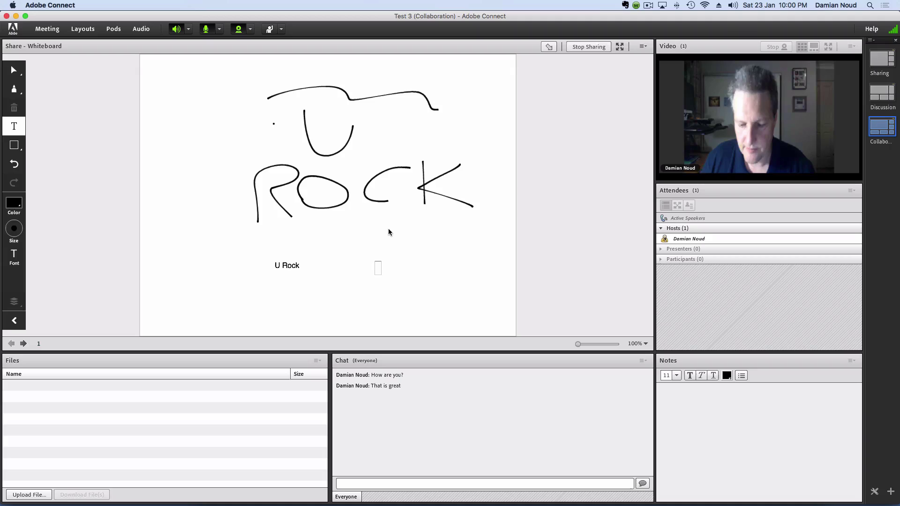
type("Yes")
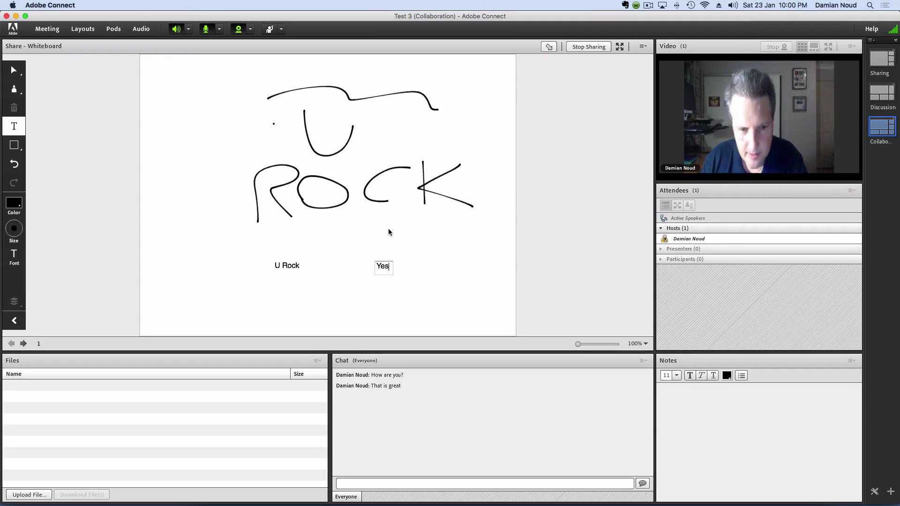
left_click(420, 252)
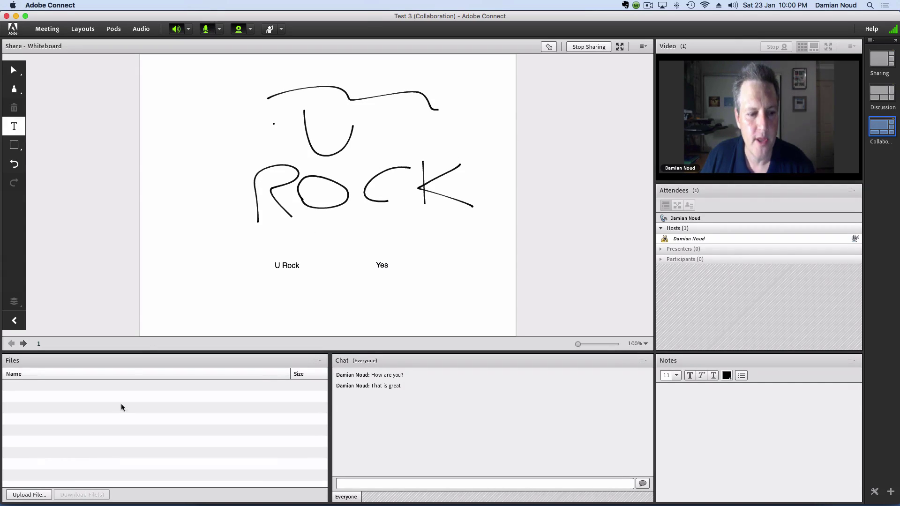
Look at My Content as a source for uploading a file, and close the document selection without choosing one
left_click(33, 494)
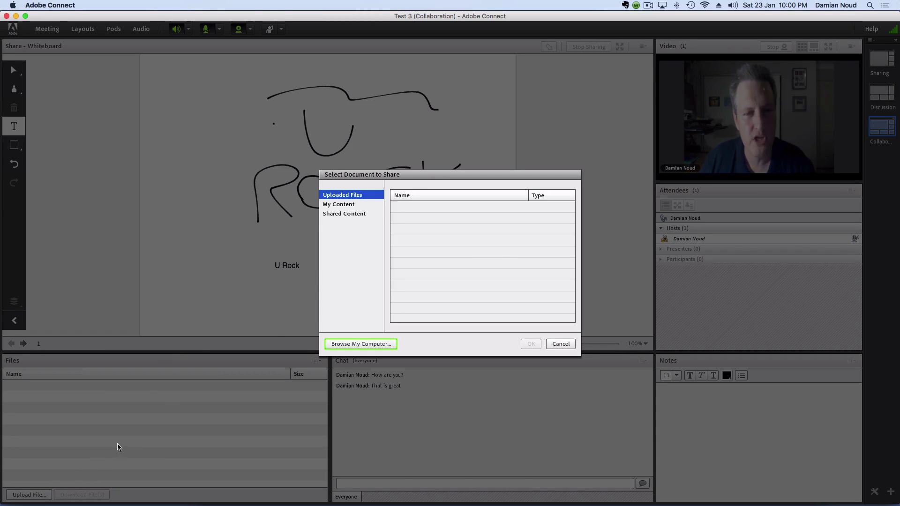
left_click(339, 206)
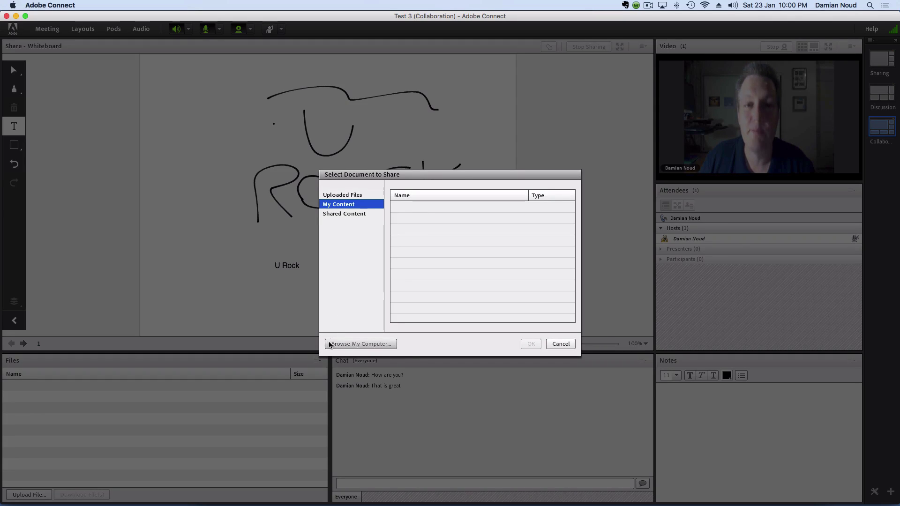
left_click(552, 345)
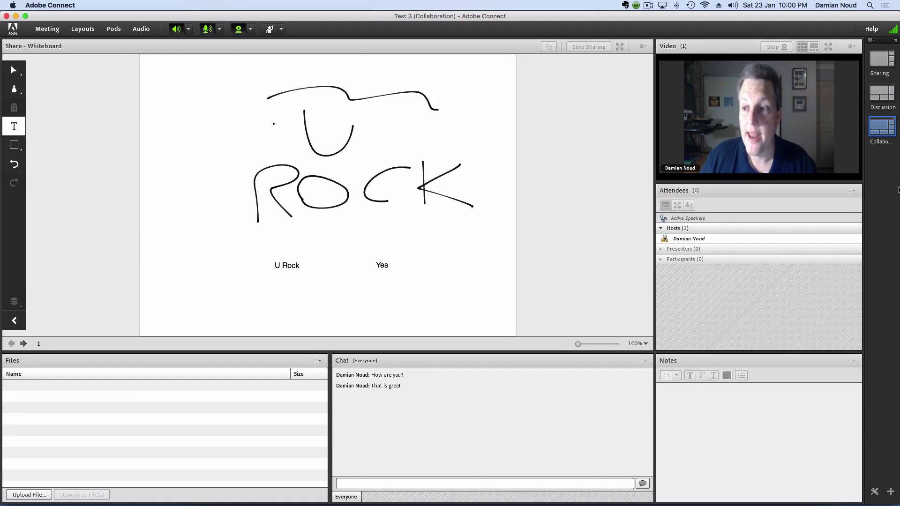
Switch to the Sharing layout and show the available options for sharing a screen, document or whiteboard
left_click(878, 59)
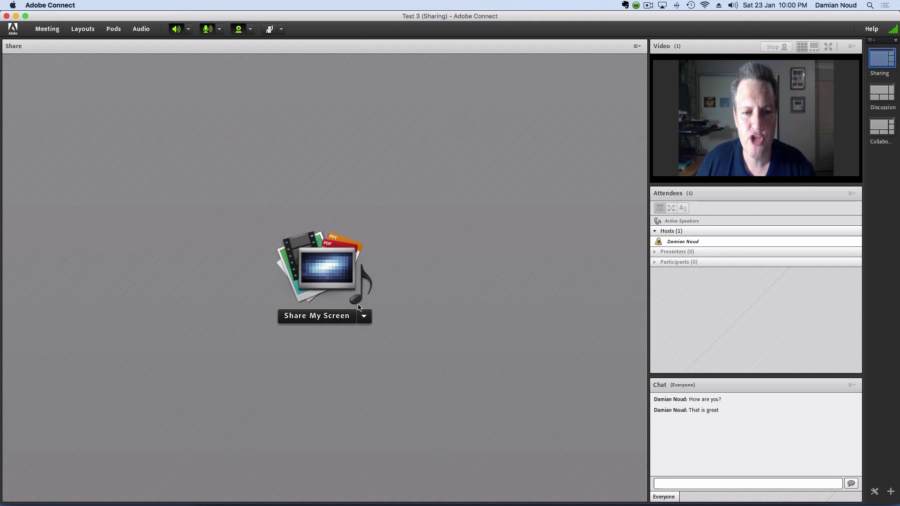
left_click(365, 316)
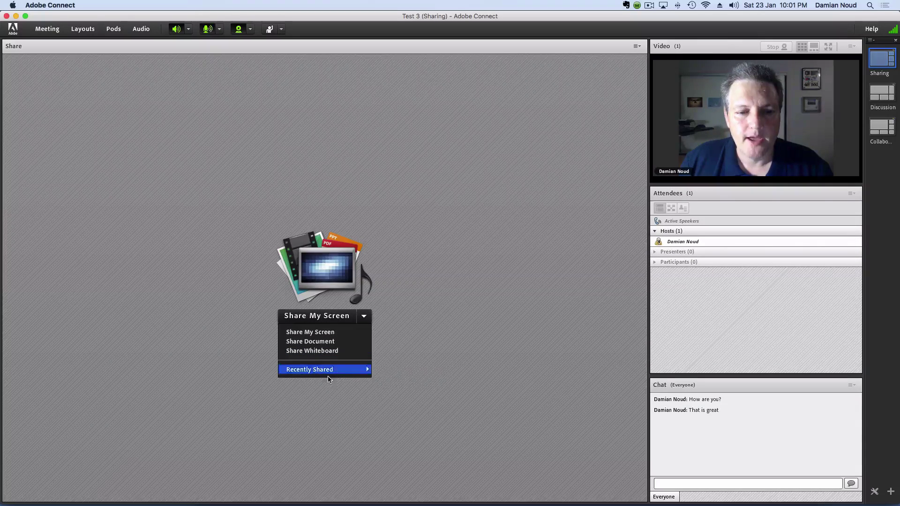
mouse_move(334, 371)
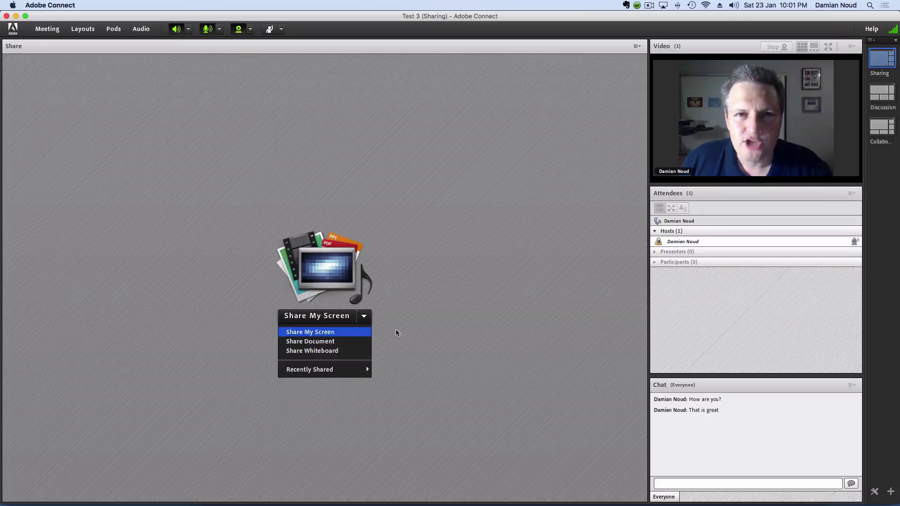
key("Up")
key("Up")
key("Up")
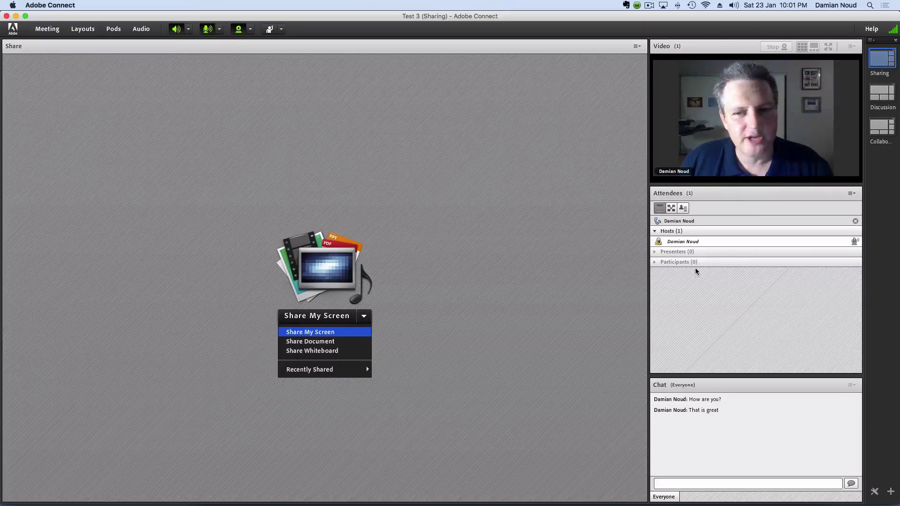
View the role and mute options for the host in the attendee list, and dismiss them
left_click(789, 242)
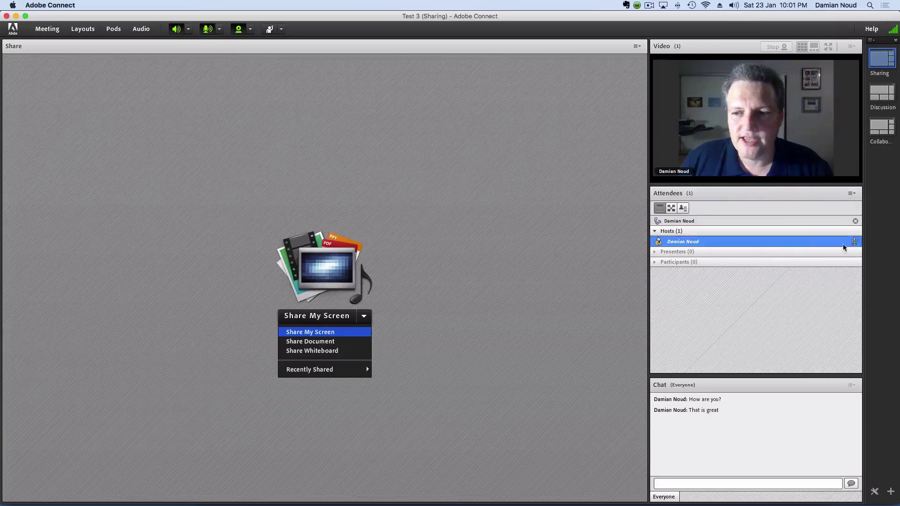
left_click(776, 320)
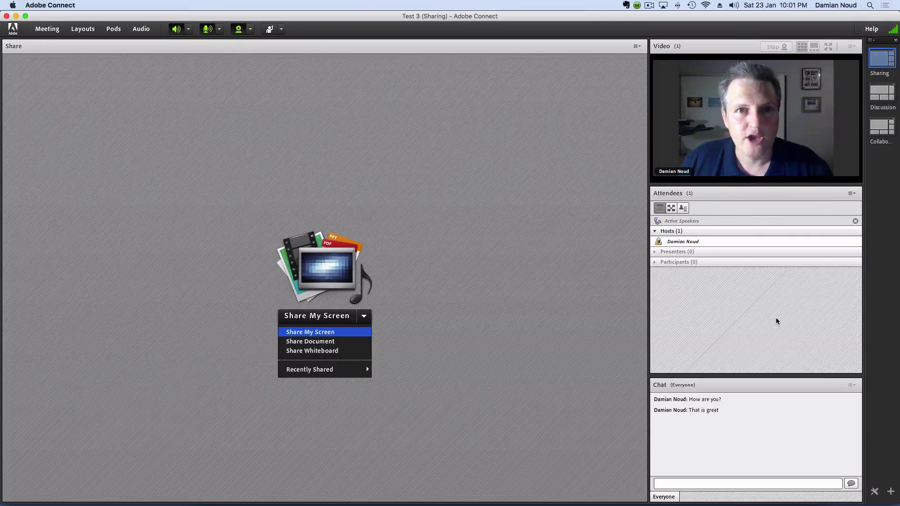
left_click(826, 245)
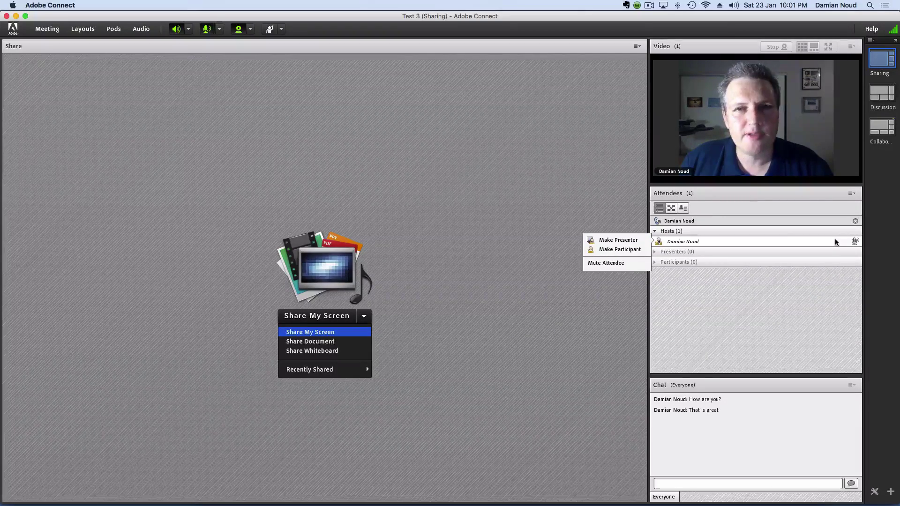
left_click(766, 303)
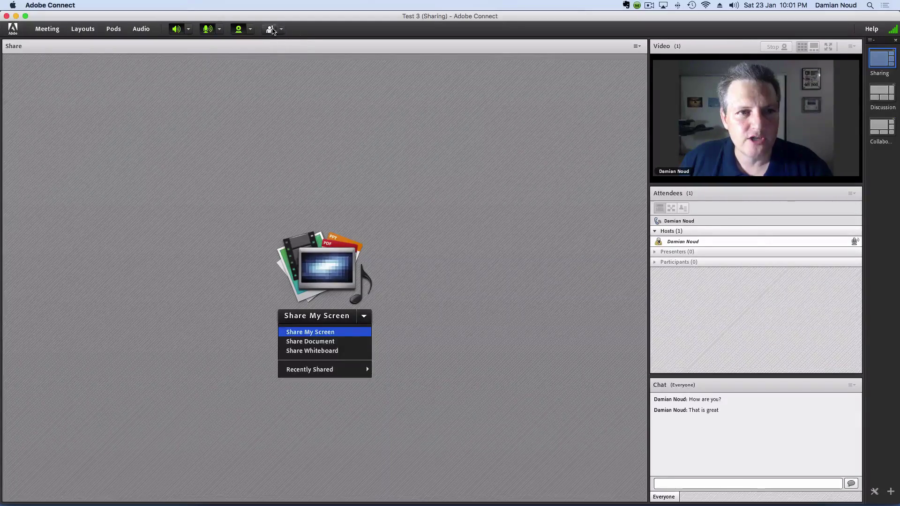
Raise the host's hand in the meeting and lower it again
left_click(855, 242)
left_click(270, 30)
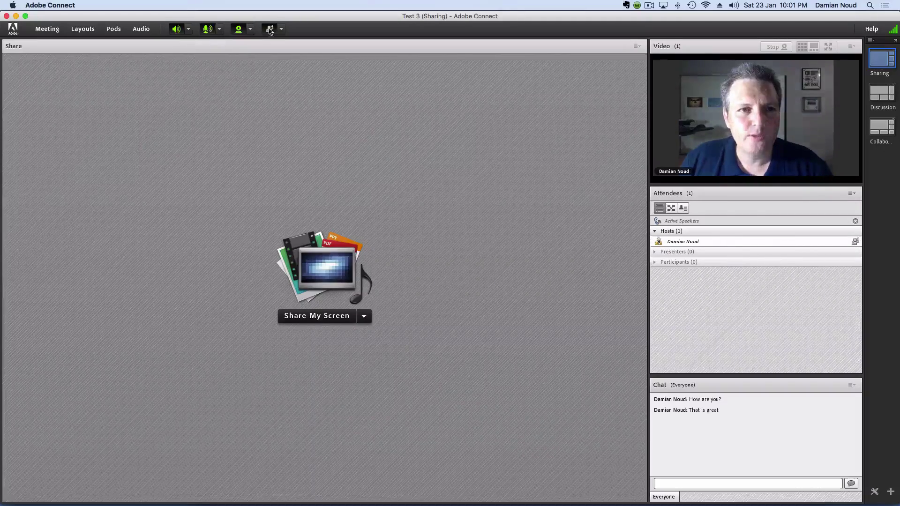
left_click(270, 30)
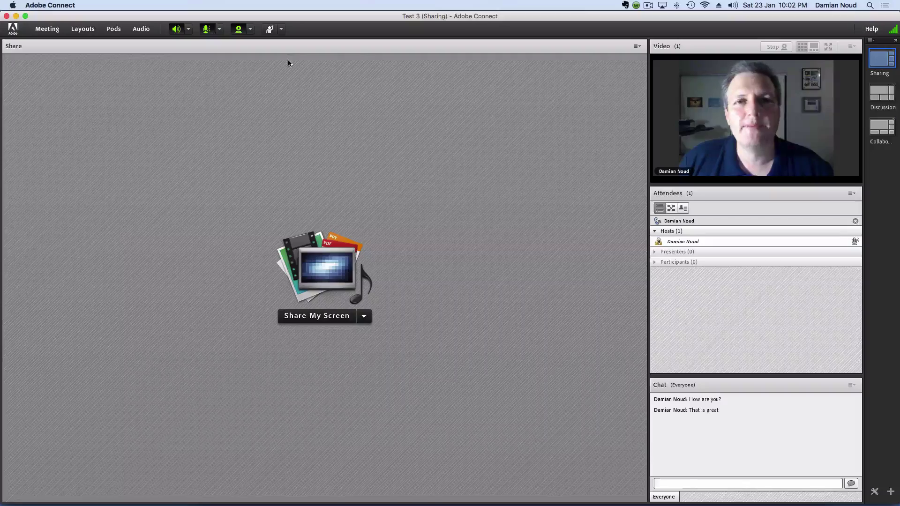
Set the host's status to Applause, and briefly show the host's role options in the attendee list
left_click(280, 30)
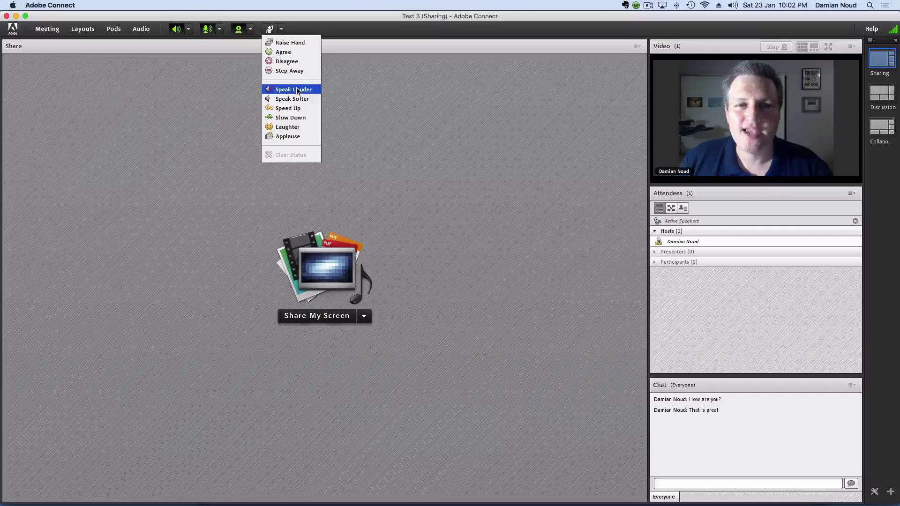
left_click(290, 136)
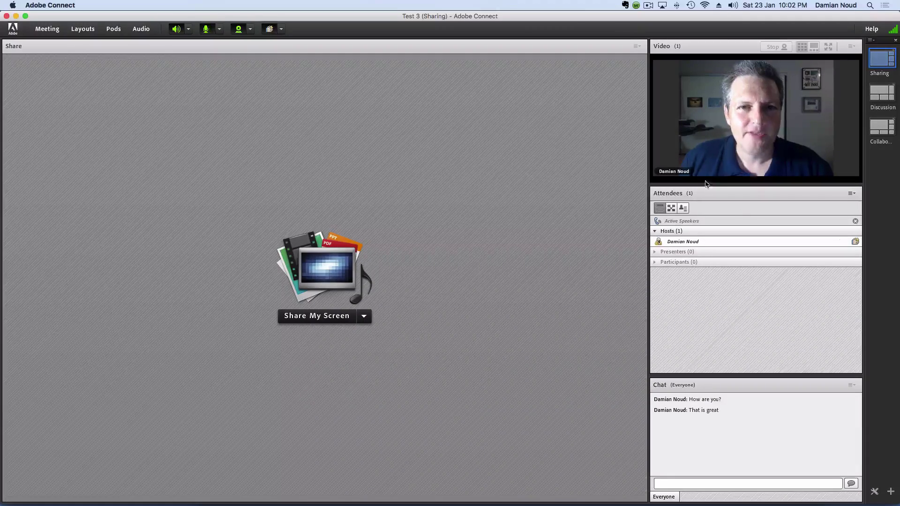
left_click(738, 242)
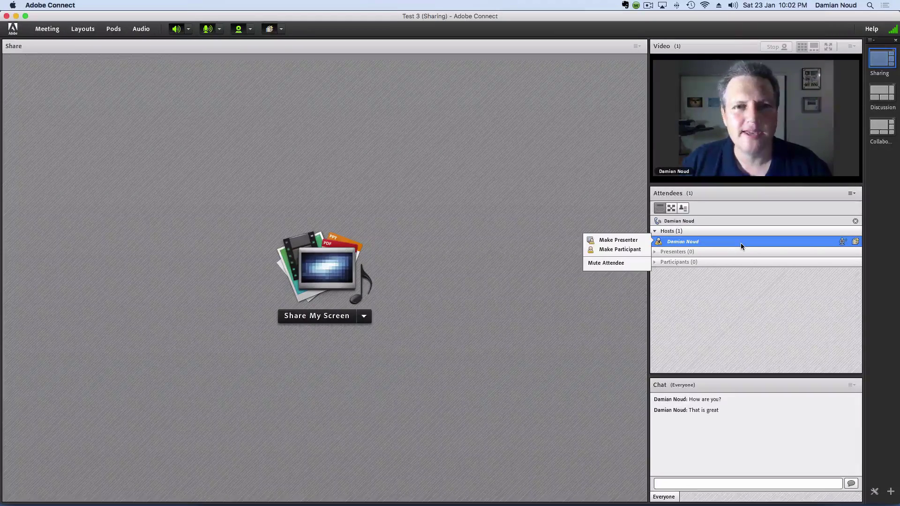
left_click(764, 287)
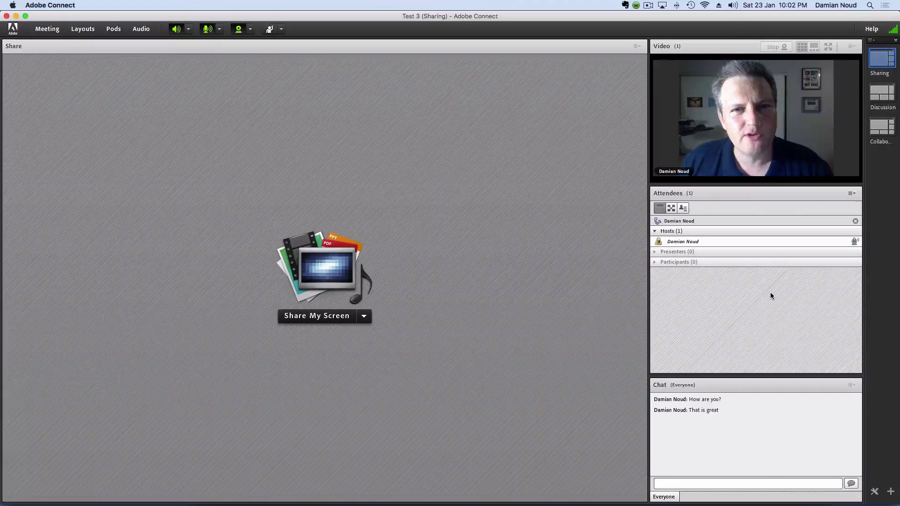